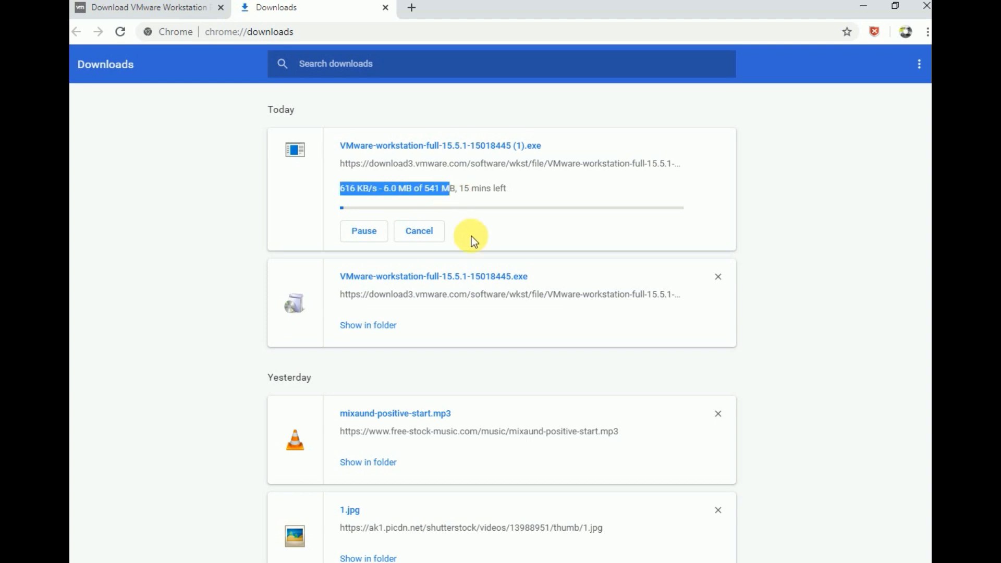
Step: Cancel the duplicate VMware Workstation download and run the already downloaded VMware-workstation-full-15.5.1-15018445 installer from its folder
left_click(365, 233)
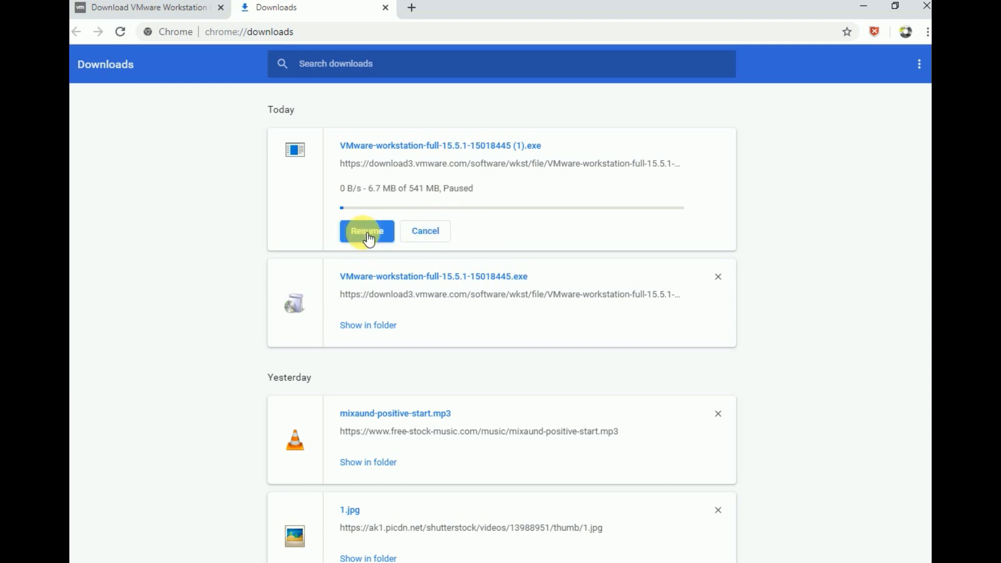
left_click(427, 230)
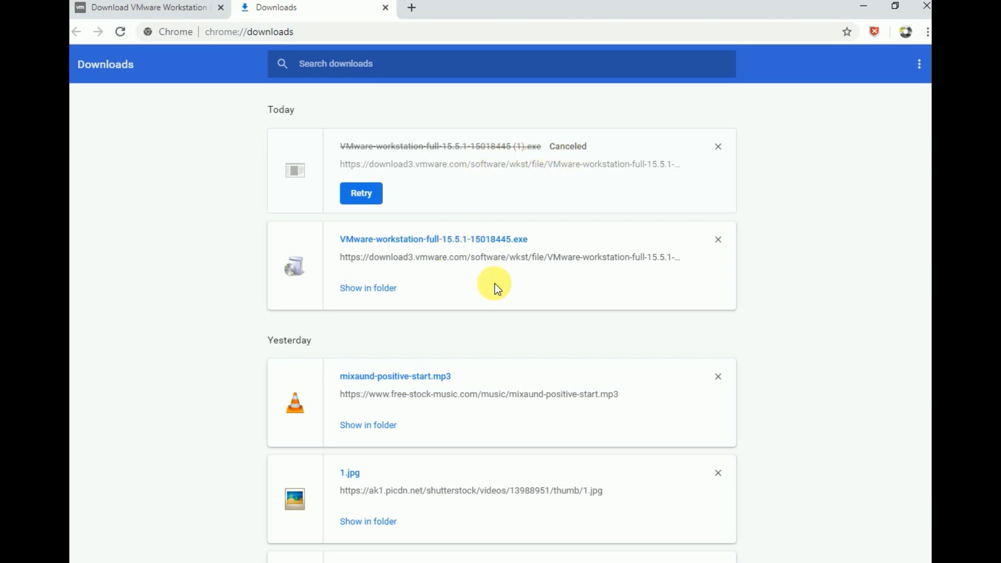
left_click(391, 291)
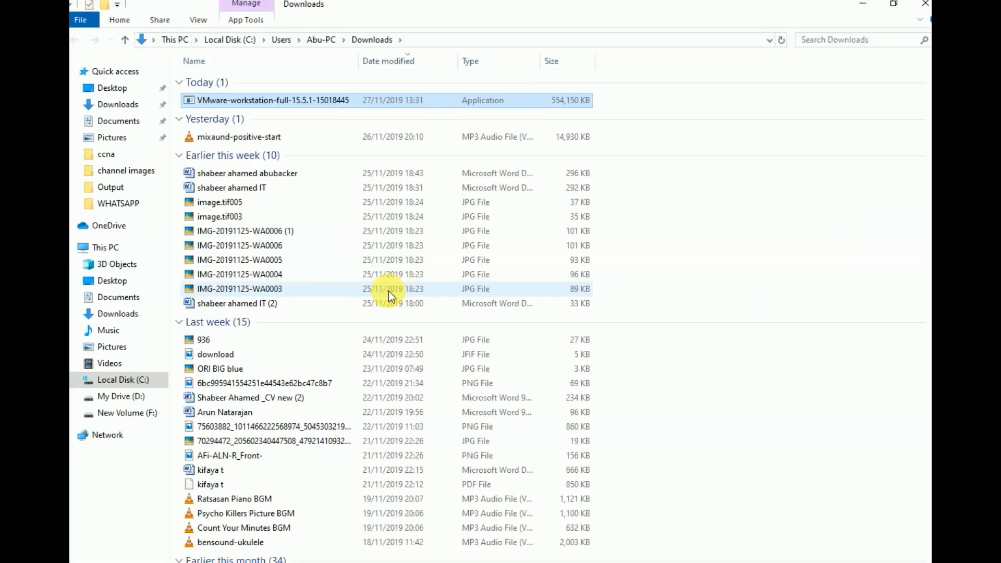
double_click(274, 102)
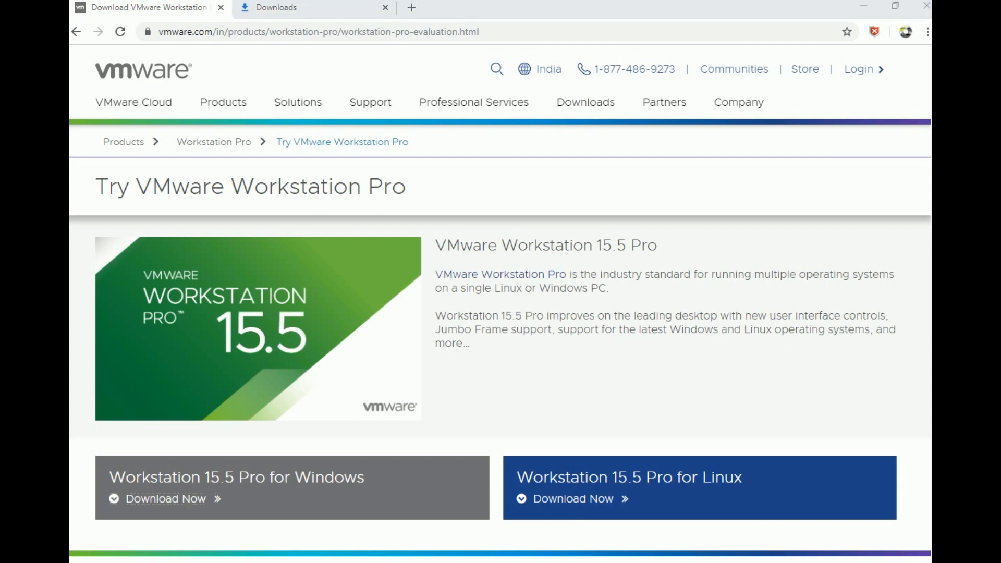
Step: Find and launch VMware Workstation Pro, and move its window slightly upward
key("super+s")
type("v")
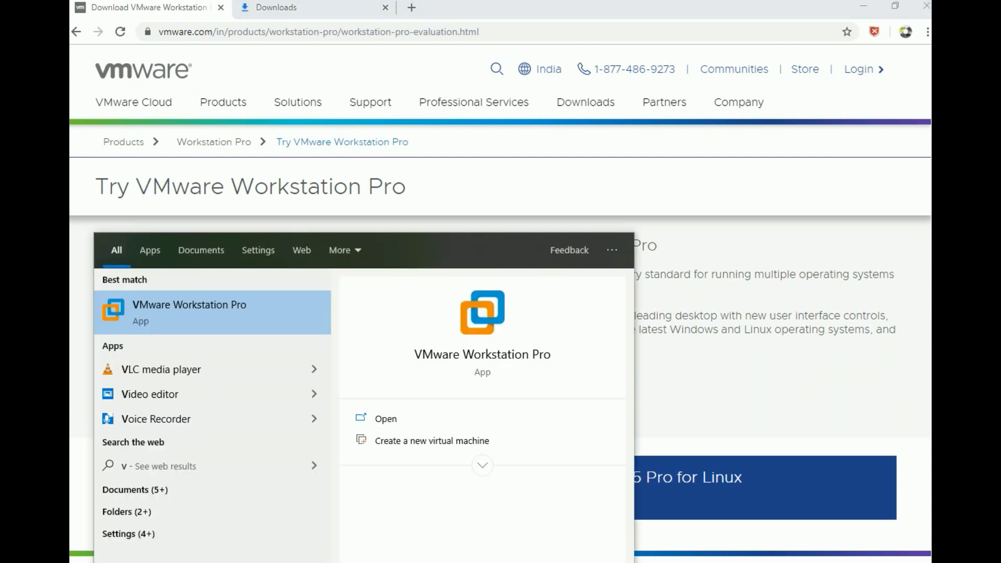
key("Return")
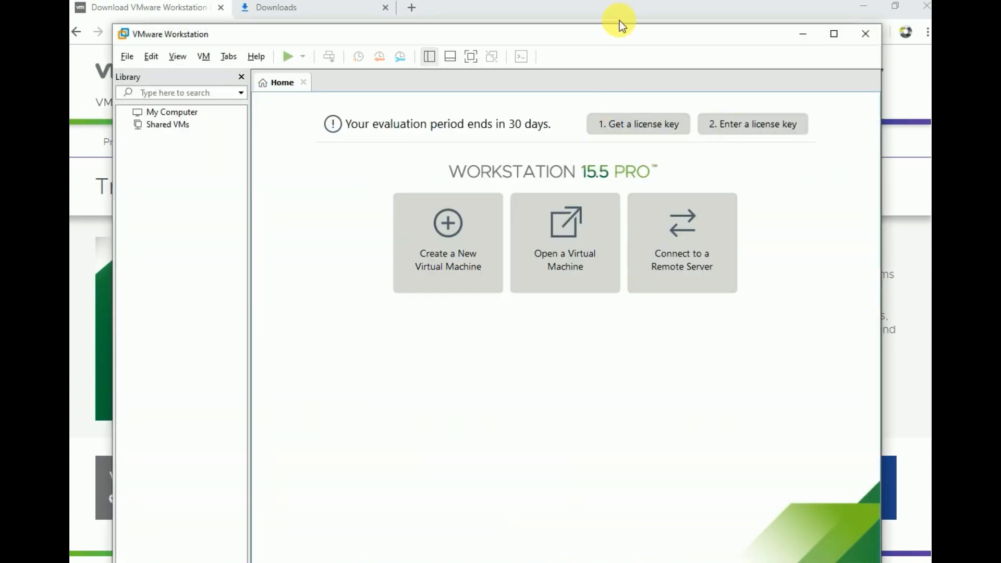
left_click_drag(624, 33, 627, 18)
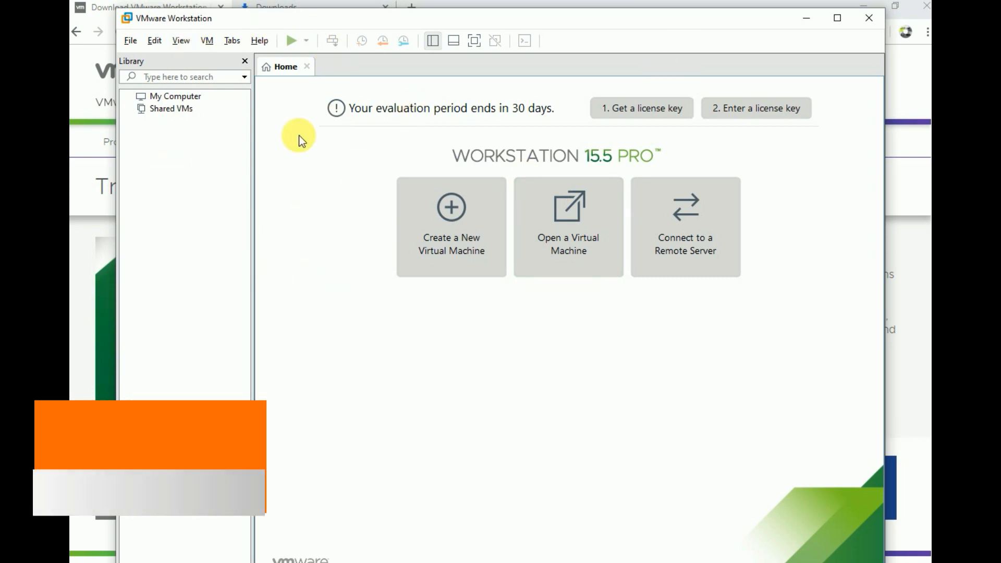
Step: Look through the VMware Workstation command menus and the Shared VMs view, and return to the Home page
left_click(130, 41)
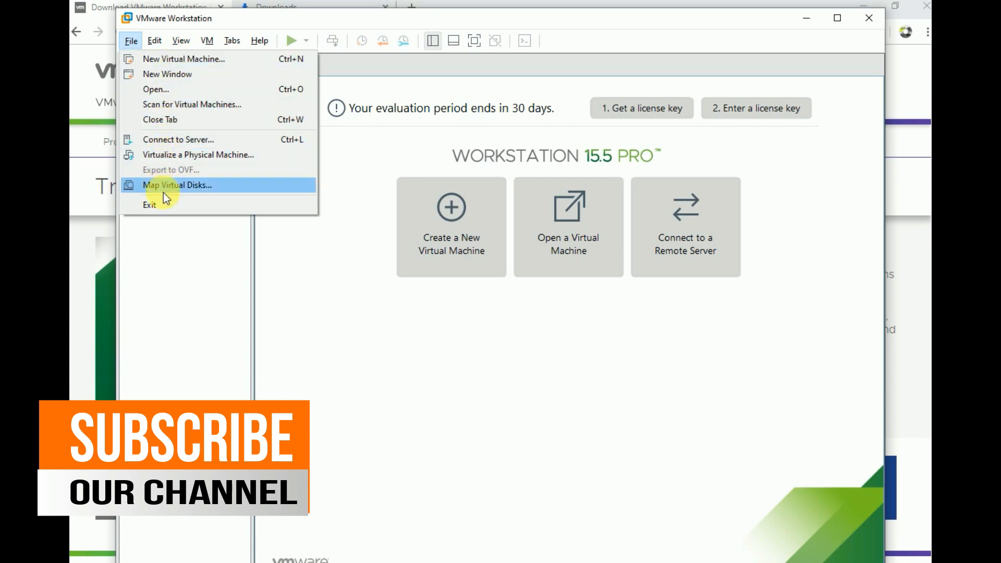
mouse_move(153, 42)
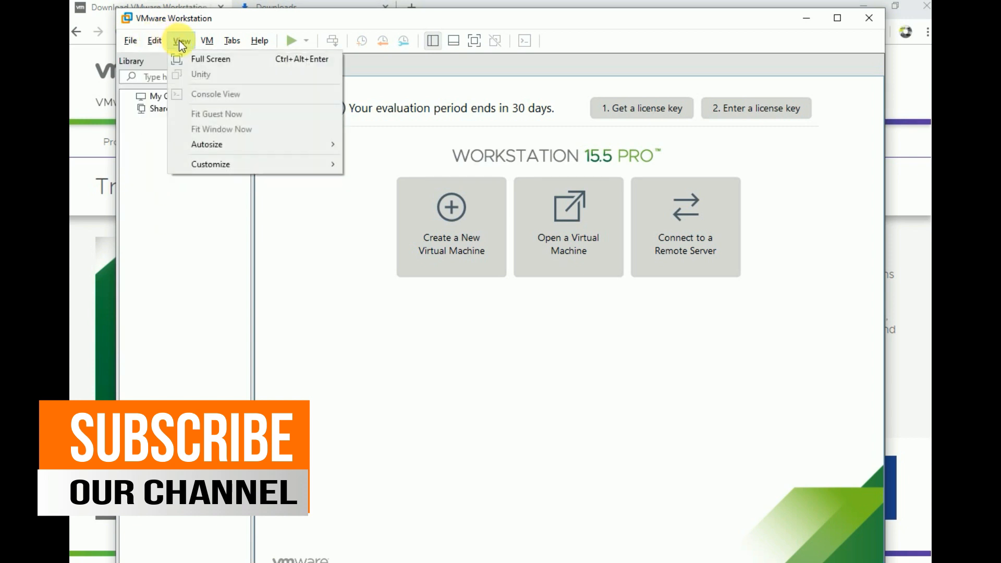
mouse_move(208, 42)
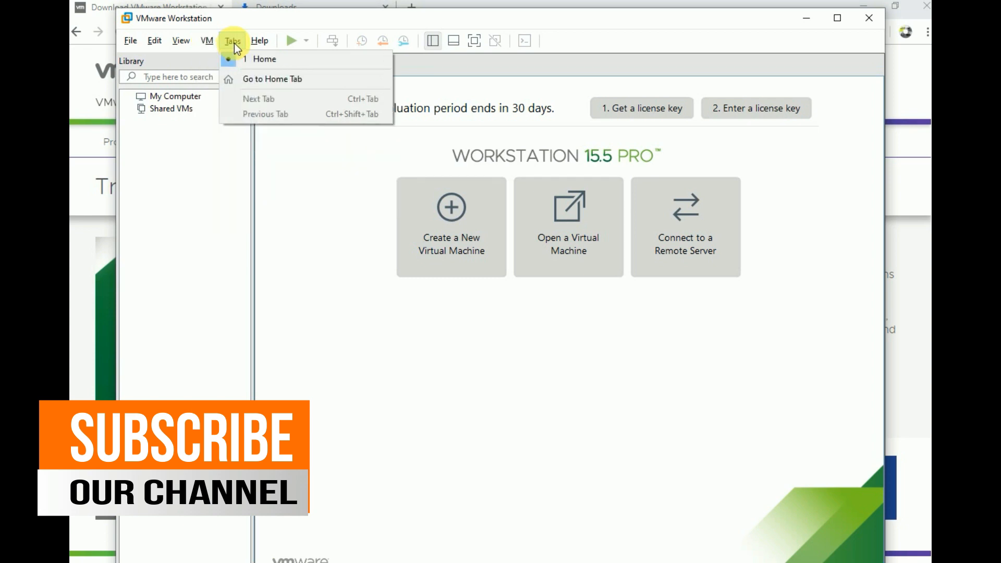
mouse_move(255, 42)
left_click(174, 102)
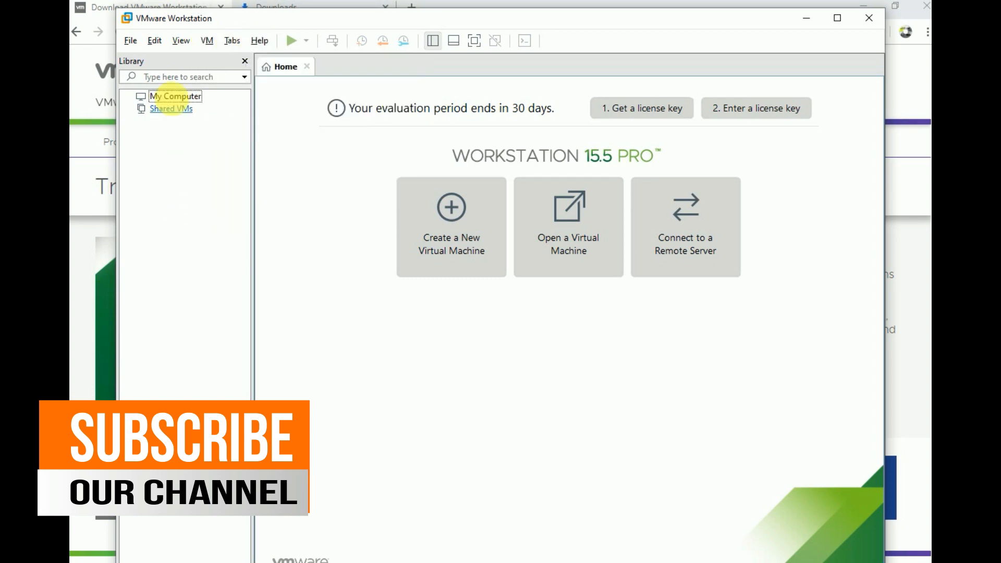
left_click(171, 108)
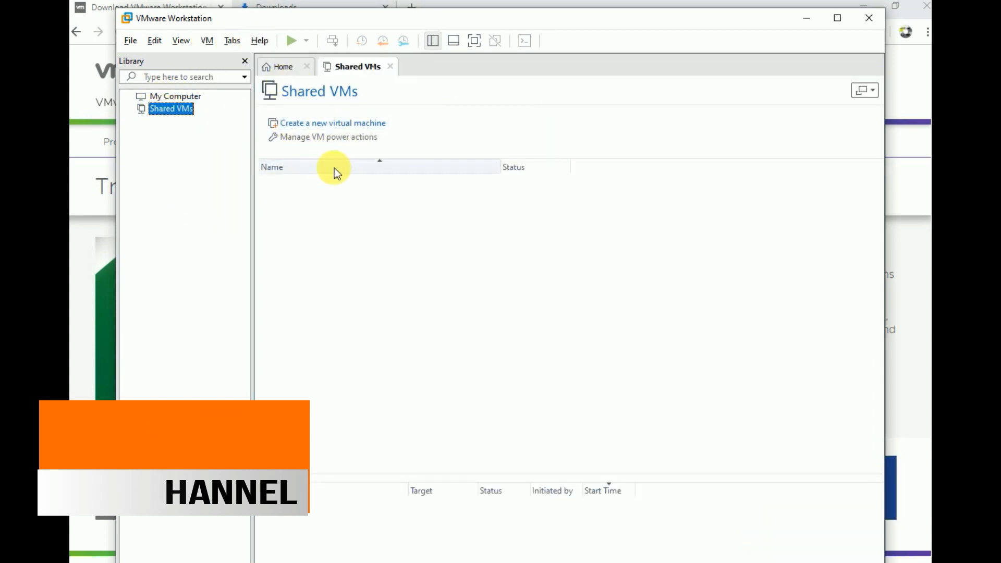
left_click(279, 66)
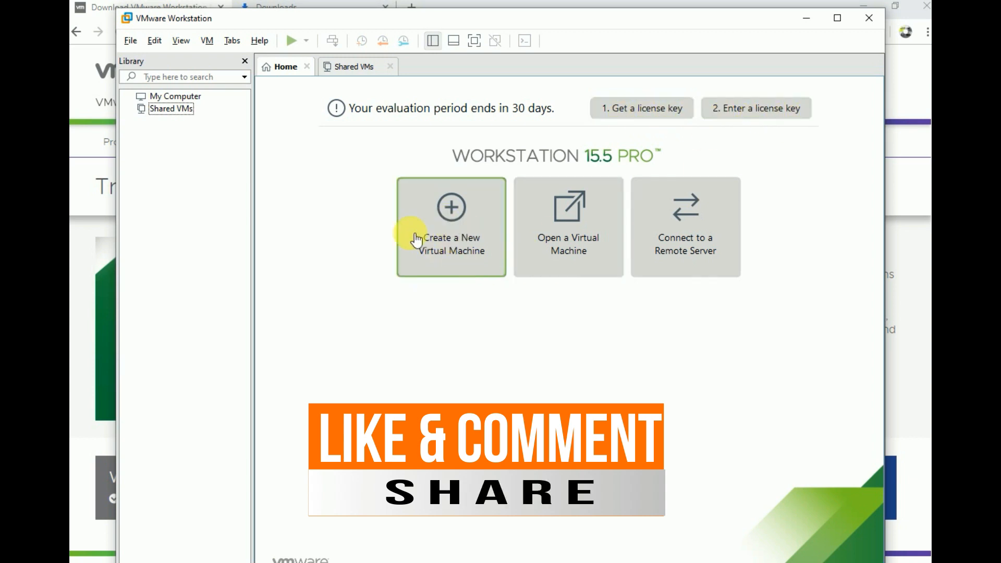
Step: Start creating a virtual machine with the Typical configuration and choose to install the operating system later
left_click(451, 229)
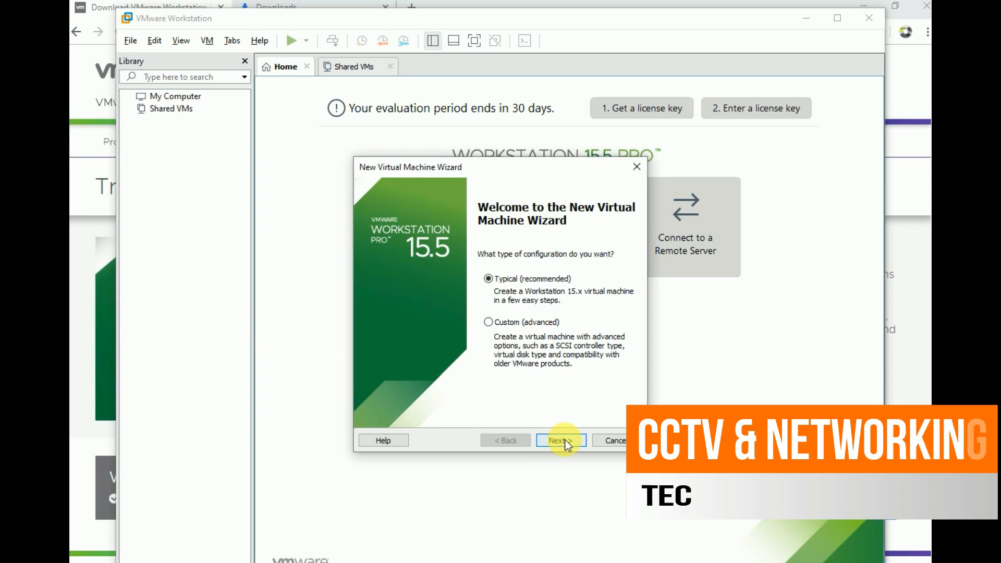
left_click(565, 441)
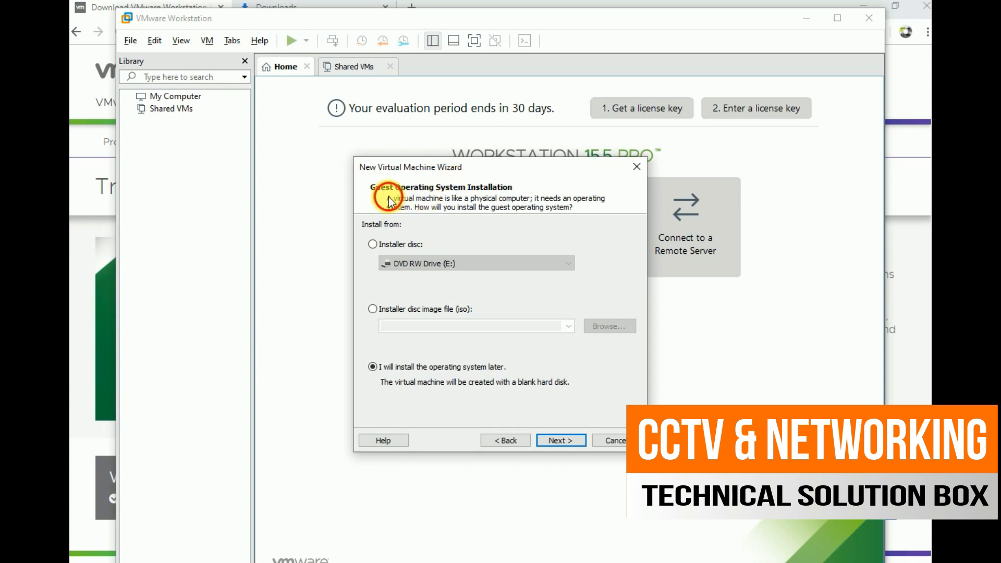
left_click(373, 245)
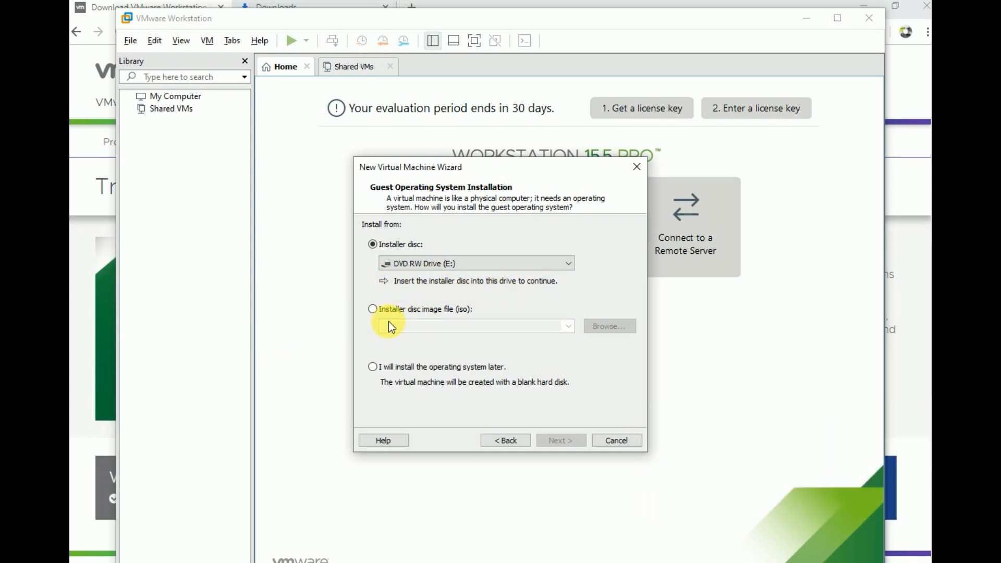
left_click(373, 310)
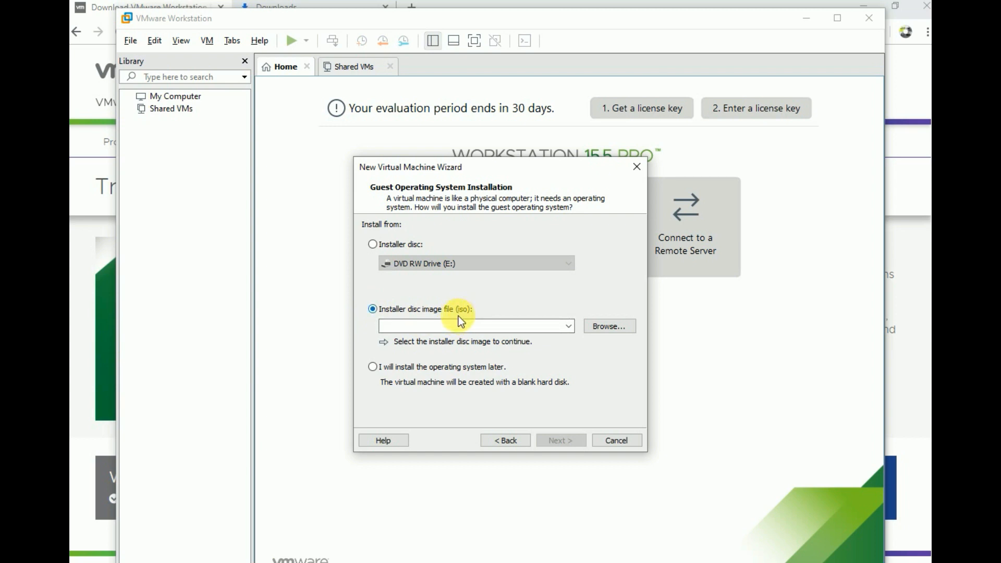
left_click(373, 367)
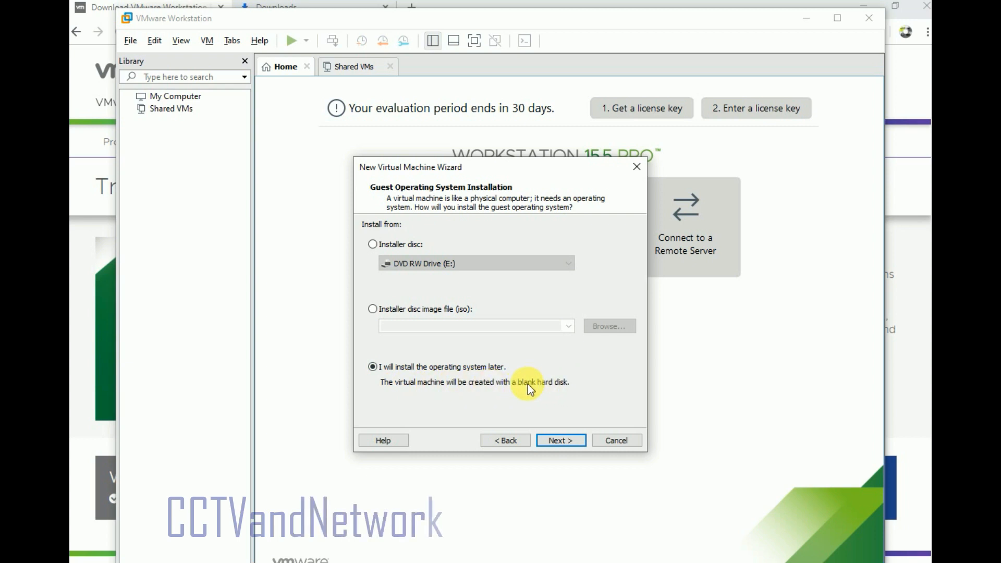
left_click(555, 440)
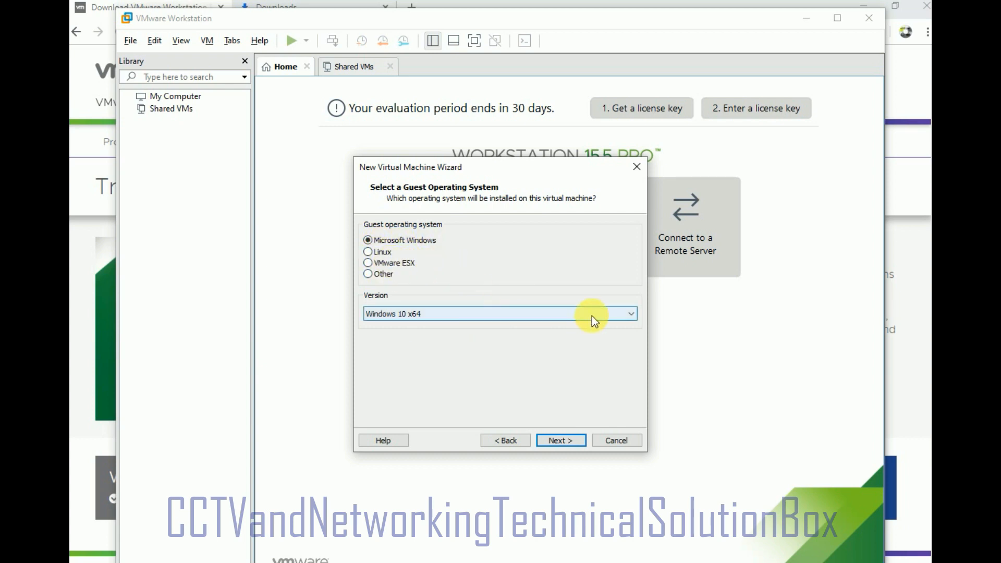
Step: Select Microsoft Windows, version Windows 10 x64, as the guest operating system
left_click(631, 313)
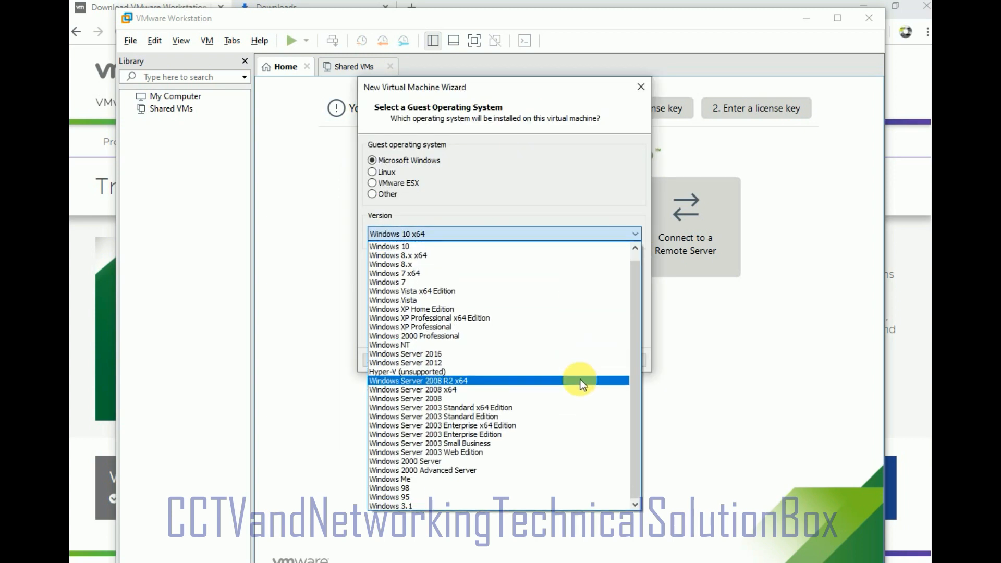
scroll(580, 358, "up", 1)
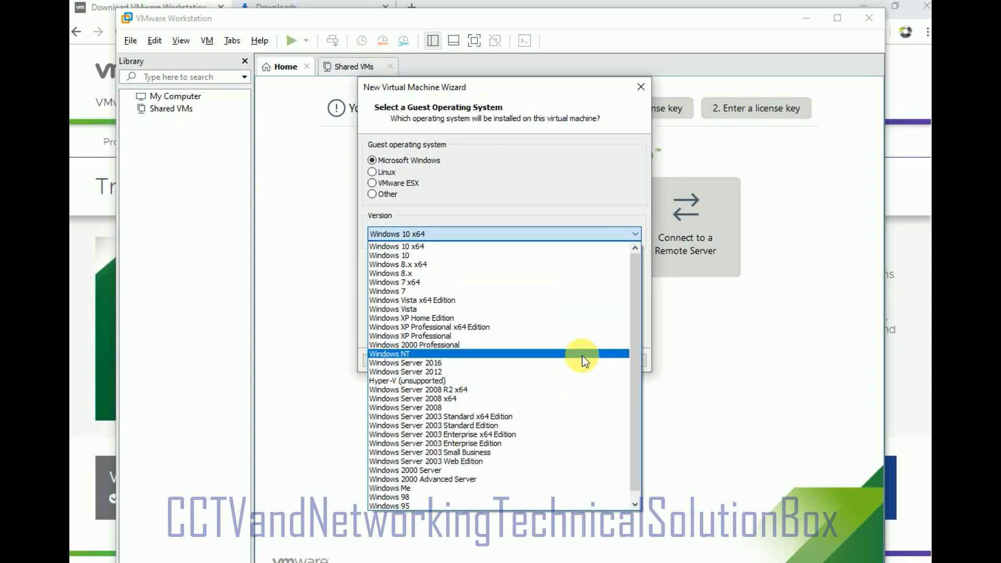
left_click(413, 247)
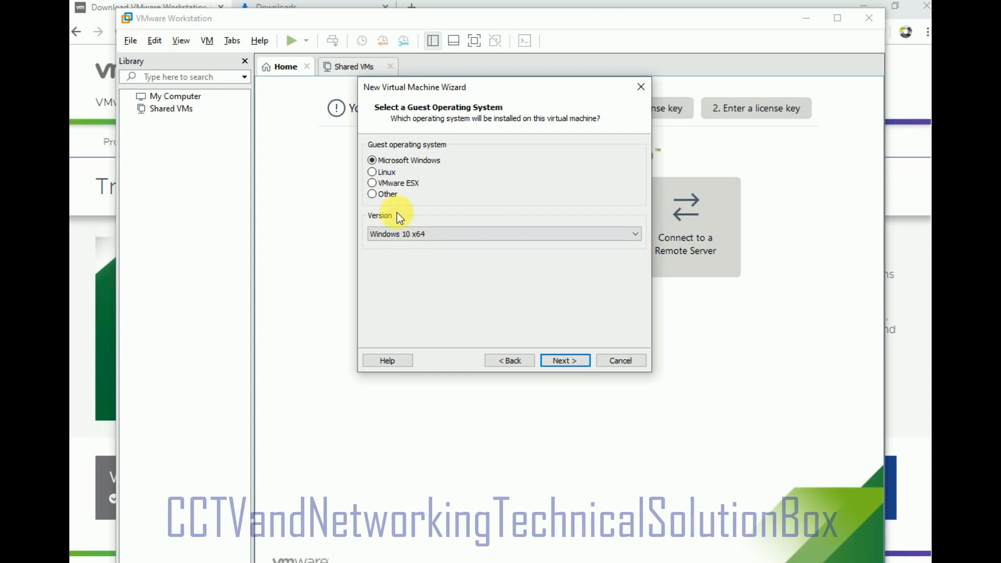
left_click(568, 361)
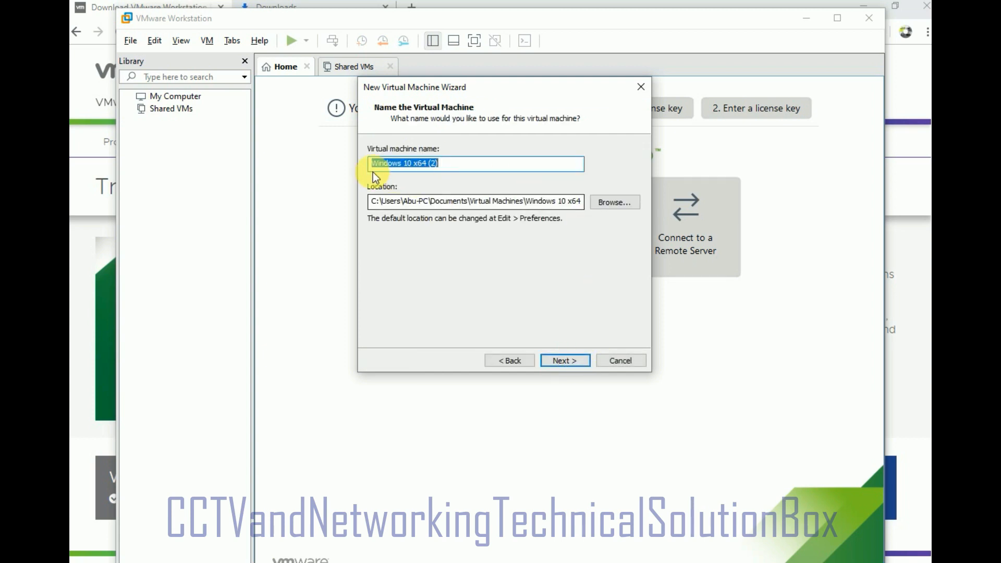
Step: Name the virtual machine "CCTV And Networking"
left_click(460, 166)
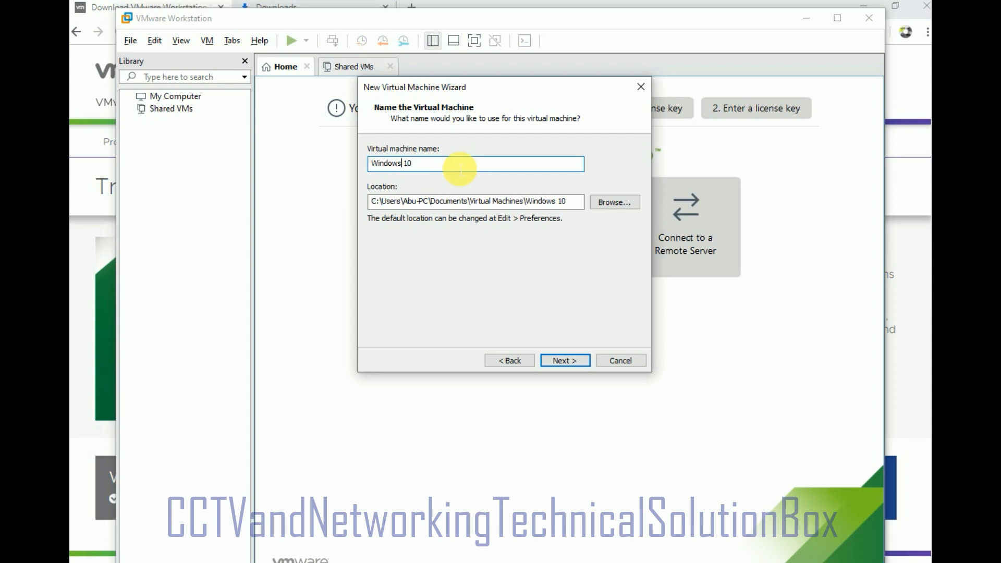
type("CC")
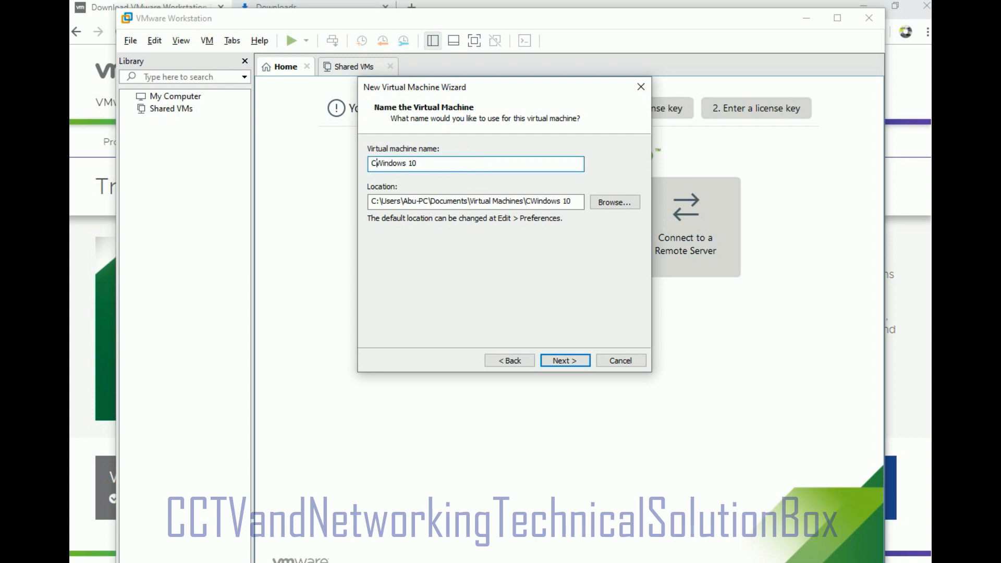
type("TV ")
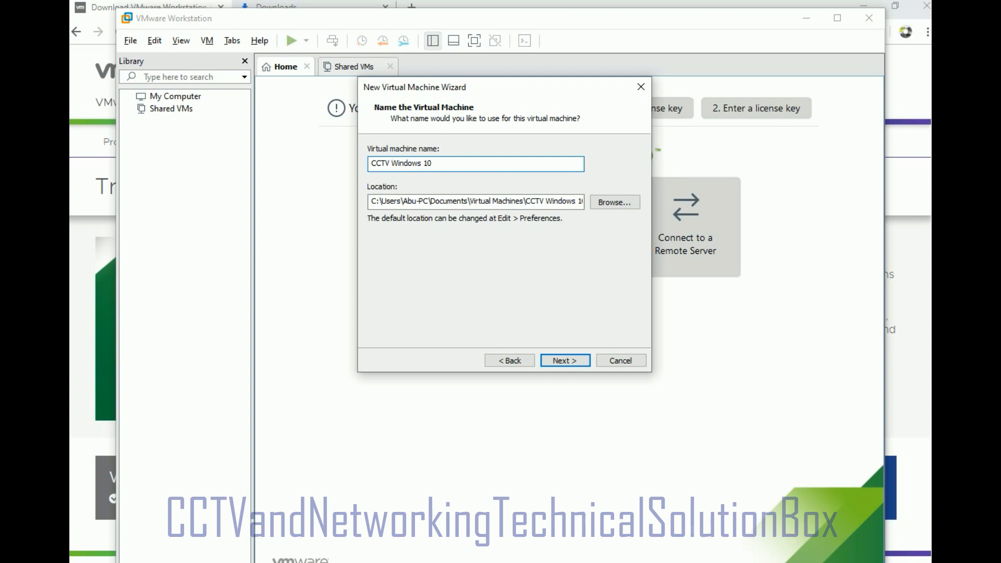
type("an")
key("BackSpace")
key("BackSpace")
type("And Networki")
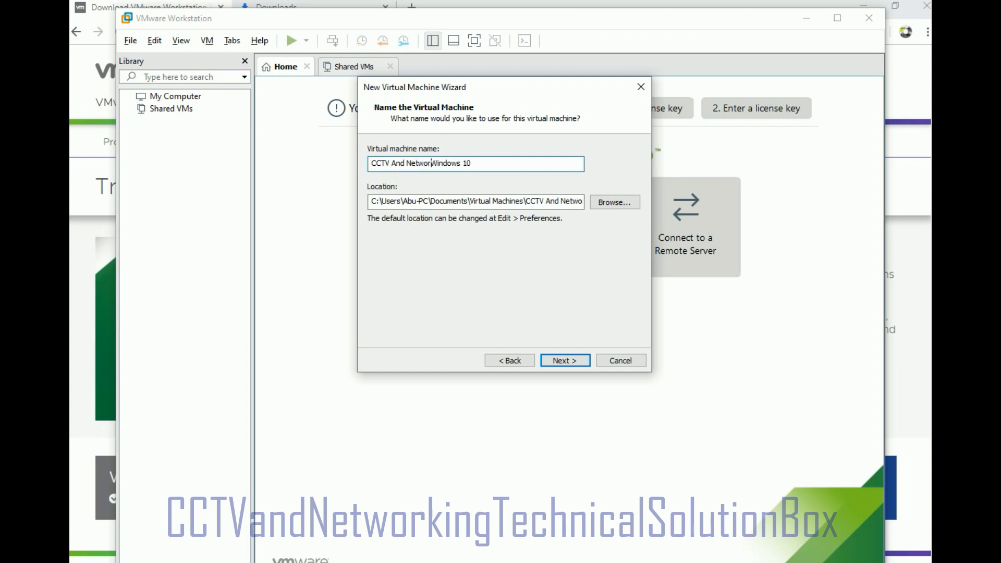
type("ng")
key("BackSpace")
key("BackSpace")
key("BackSpace")
key("BackSpace")
key("BackSpace")
key("BackSpace")
key("BackSpace")
key("BackSpace")
Step: Keep the default virtual machine location and accept a 60 GB disk split into multiple files
left_click(618, 201)
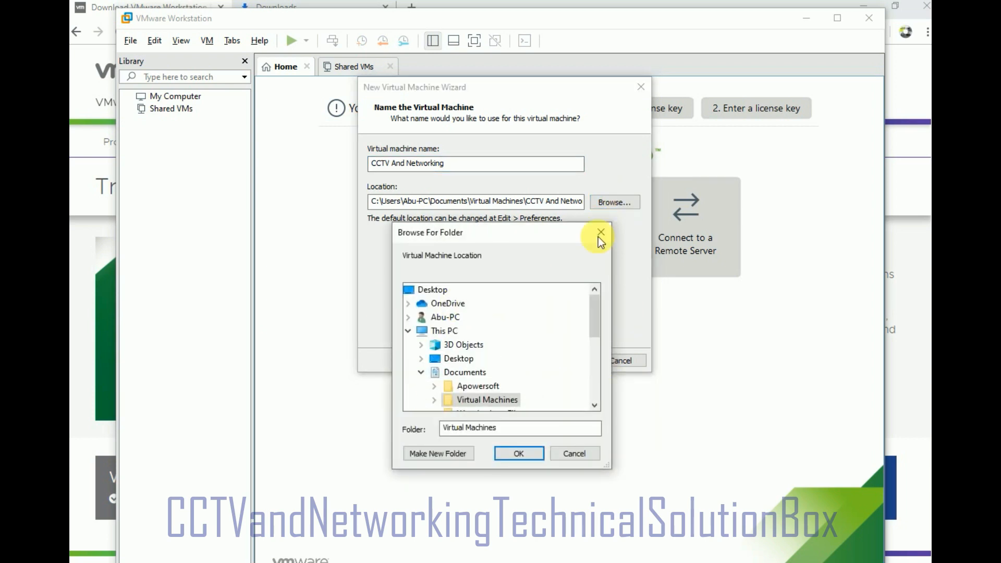
left_click(601, 233)
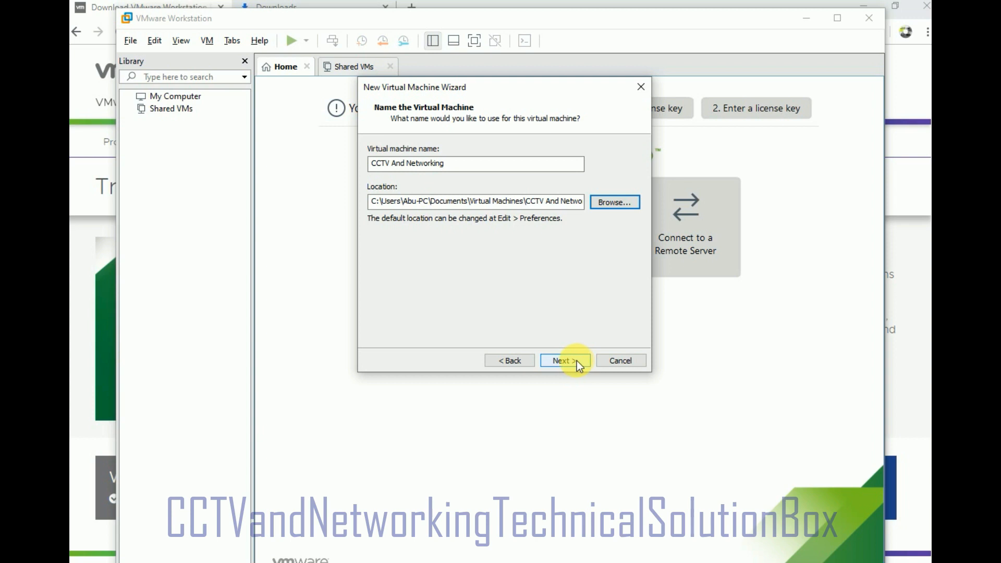
left_click(575, 360)
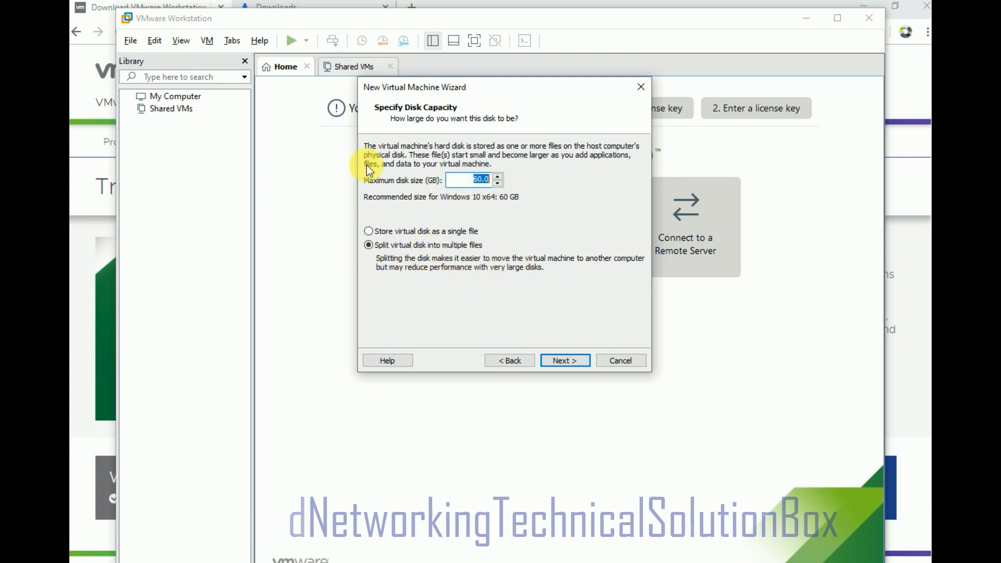
left_click(571, 362)
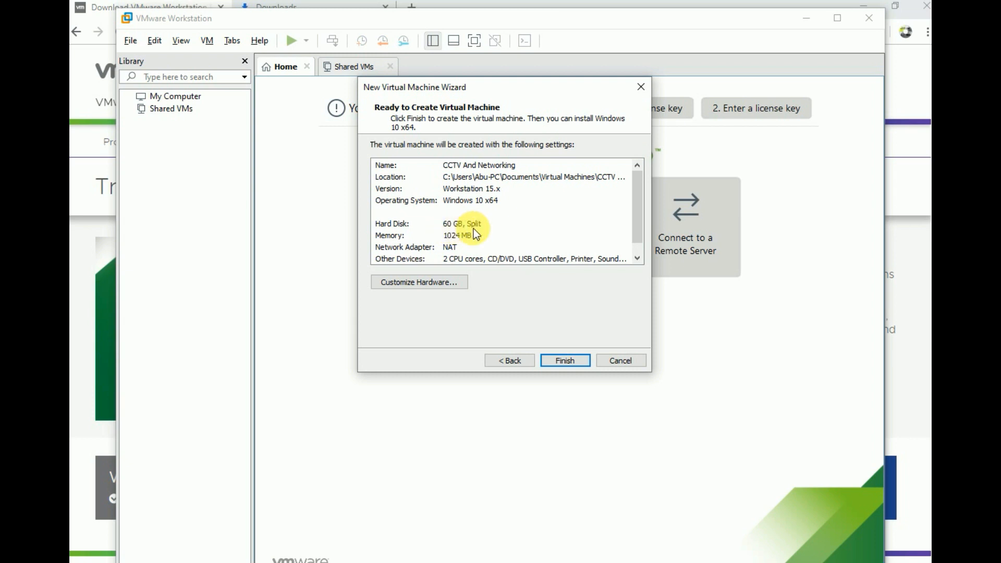
Step: Review the new virtual machine's summary and examine its memory and processor settings in the hardware customization
scroll(571, 227, "down", 1)
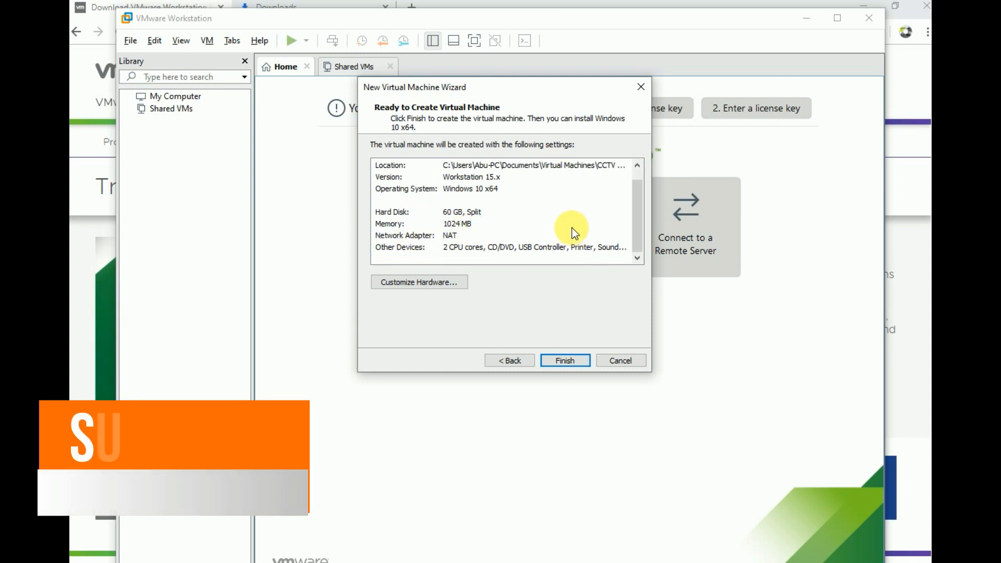
left_click(422, 281)
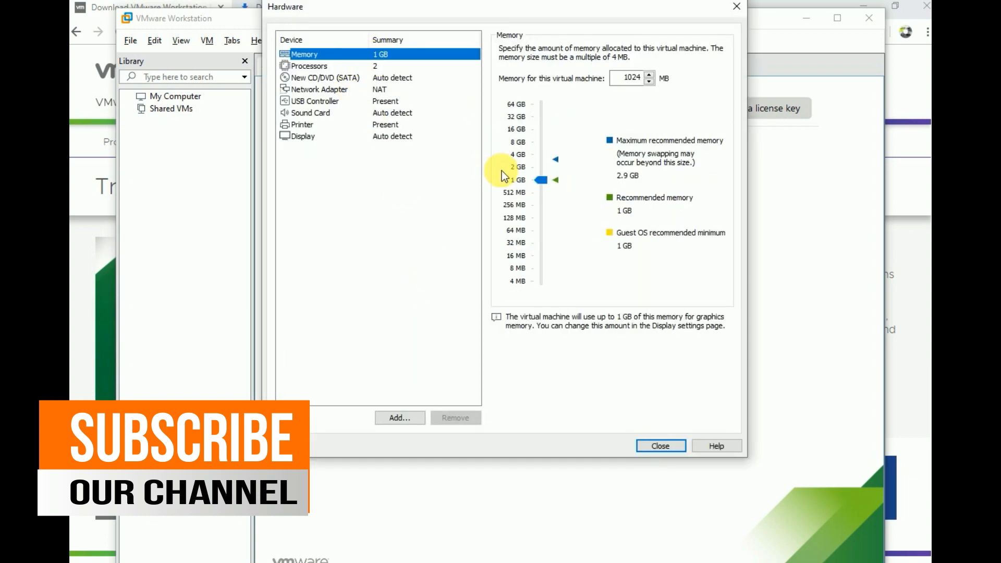
mouse_move(542, 180)
left_mouse_down()
mouse_move(543, 132)
mouse_move(545, 208)
mouse_move(543, 177)
left_mouse_up()
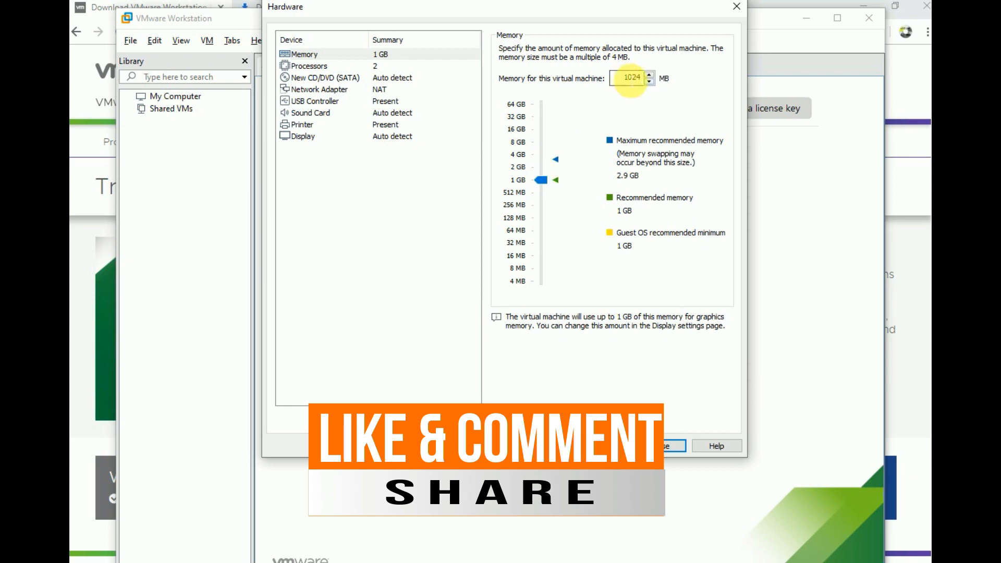
left_click(310, 66)
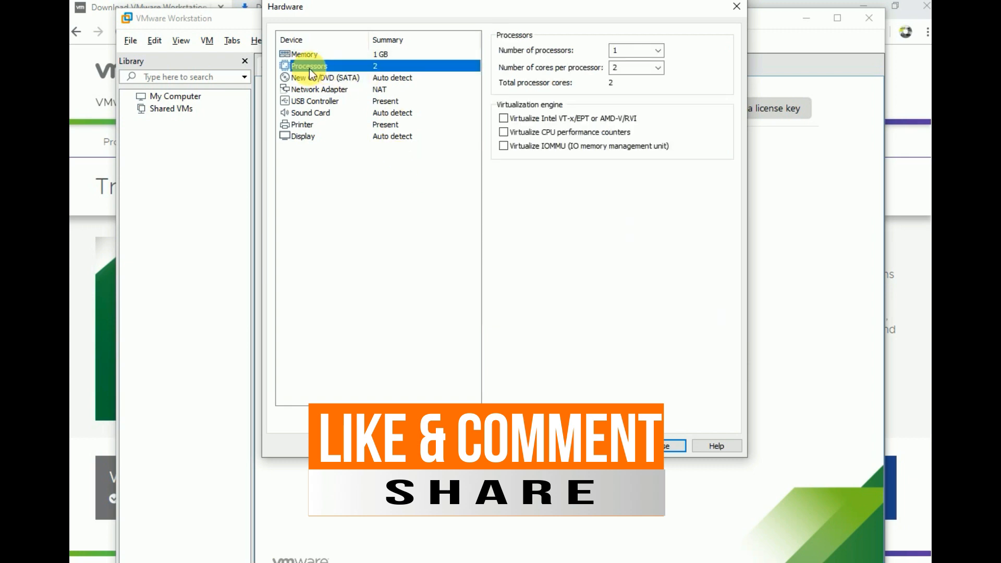
left_click(658, 51)
left_click(658, 51)
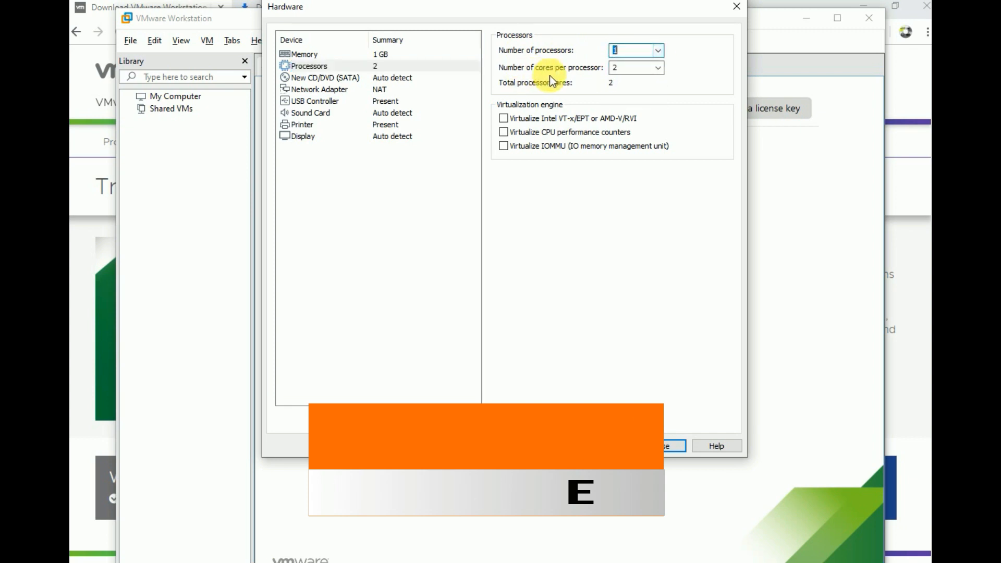
left_click(659, 71)
left_click(659, 72)
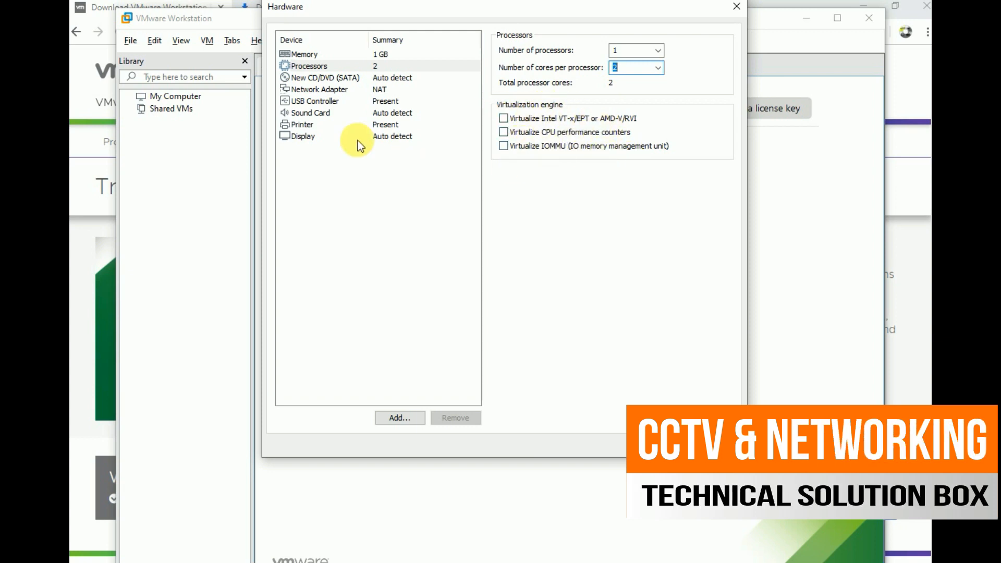
Step: Examine the CD/DVD, network adapter, USB controller, sound card, printer and display settings of the new virtual machine
left_click(321, 82)
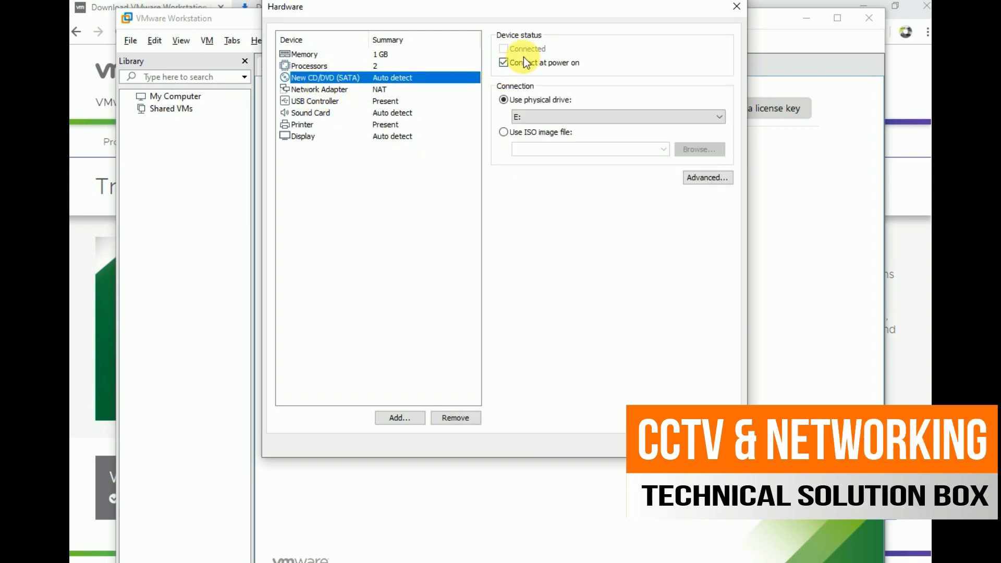
left_click(319, 91)
left_click(332, 104)
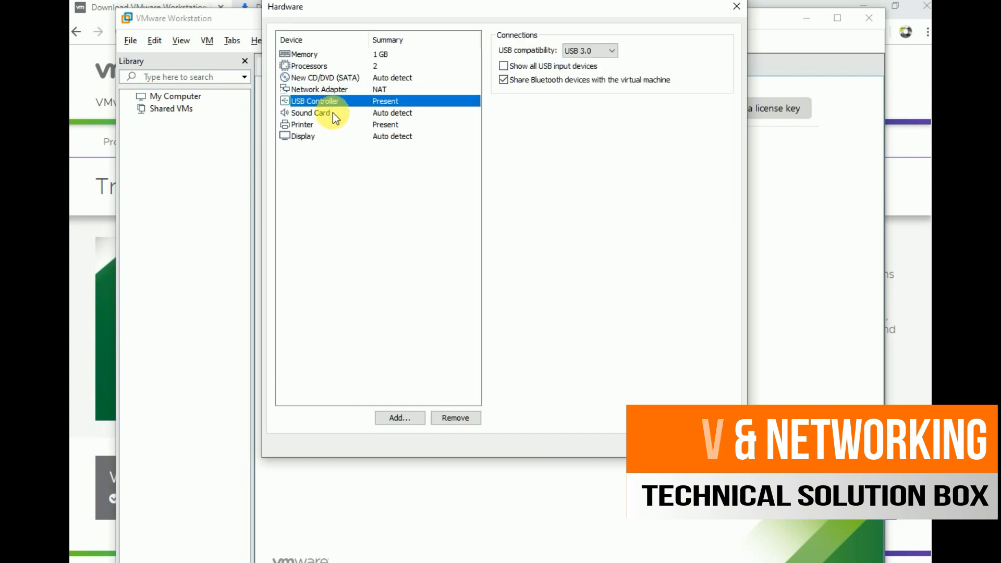
left_click(331, 114)
left_click(324, 125)
left_click(326, 137)
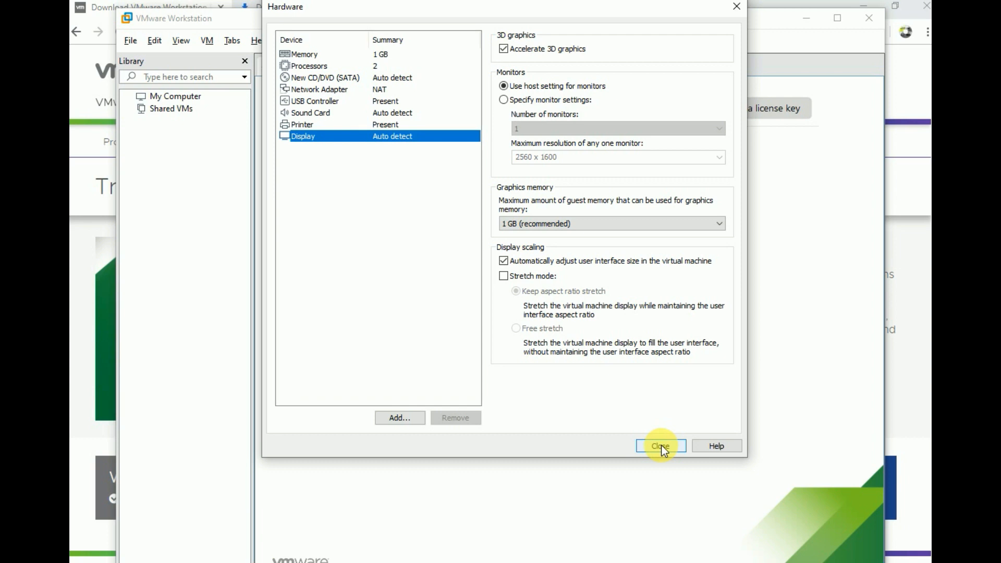
Step: Keep the default hardware configuration and finish creating the virtual machine
left_click(661, 446)
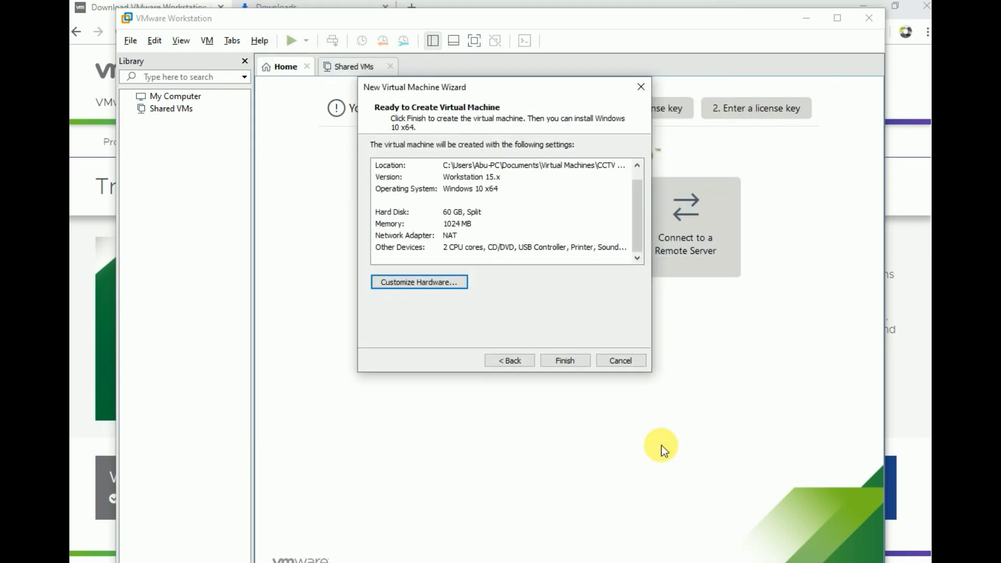
left_click(557, 358)
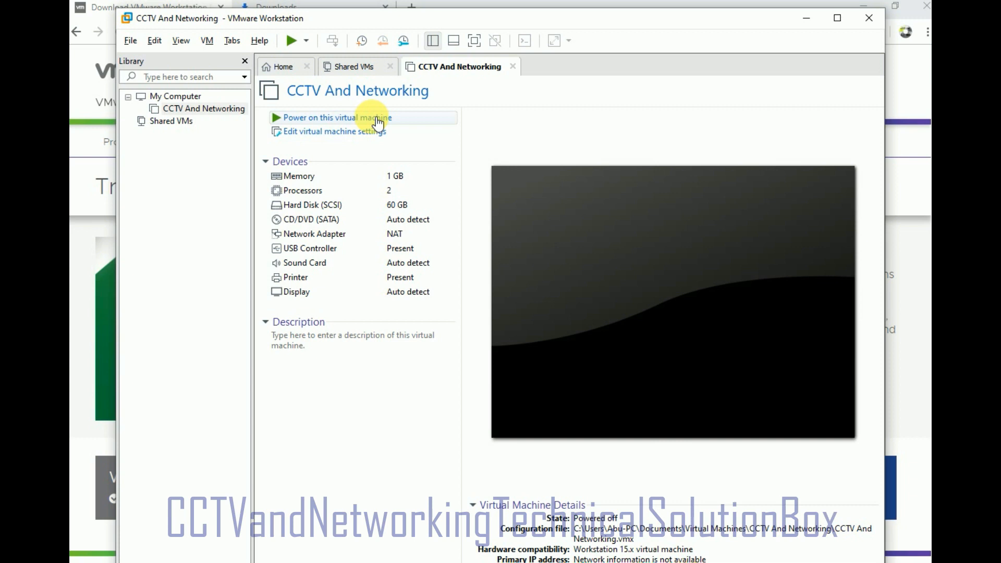
Step: Open the CCTV And Networking machine's settings and examine its general options and power controls
left_click(321, 135)
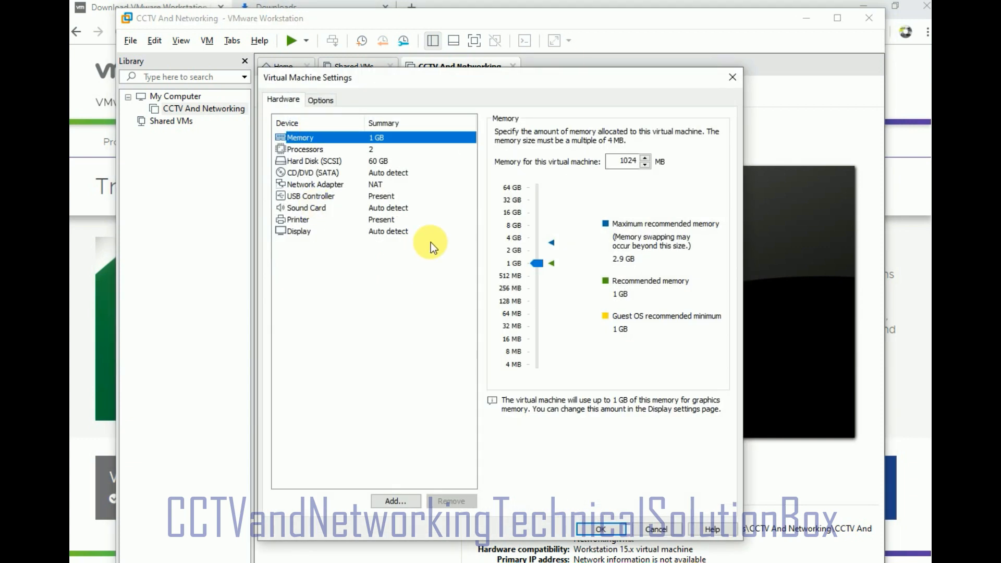
left_click(320, 101)
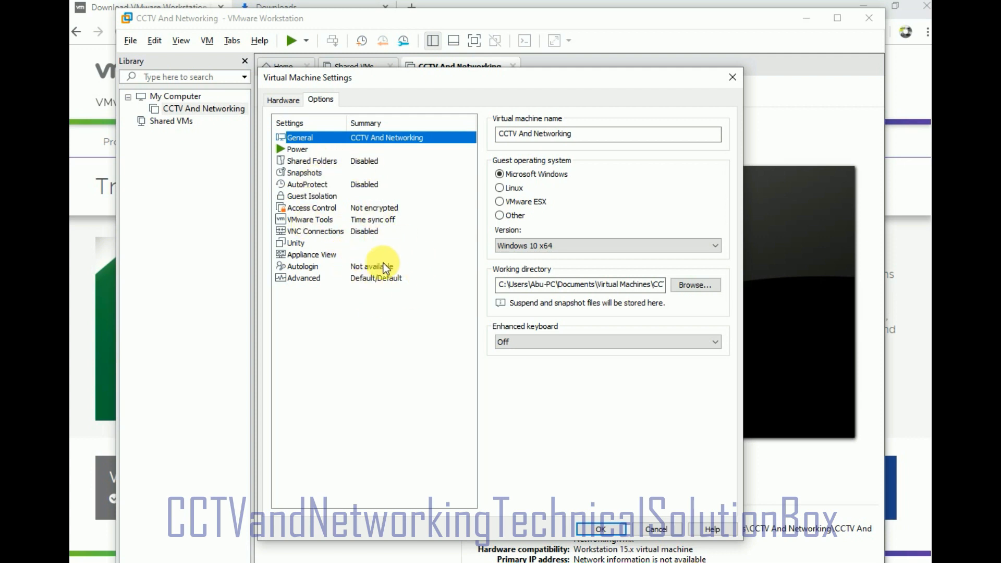
left_click(298, 150)
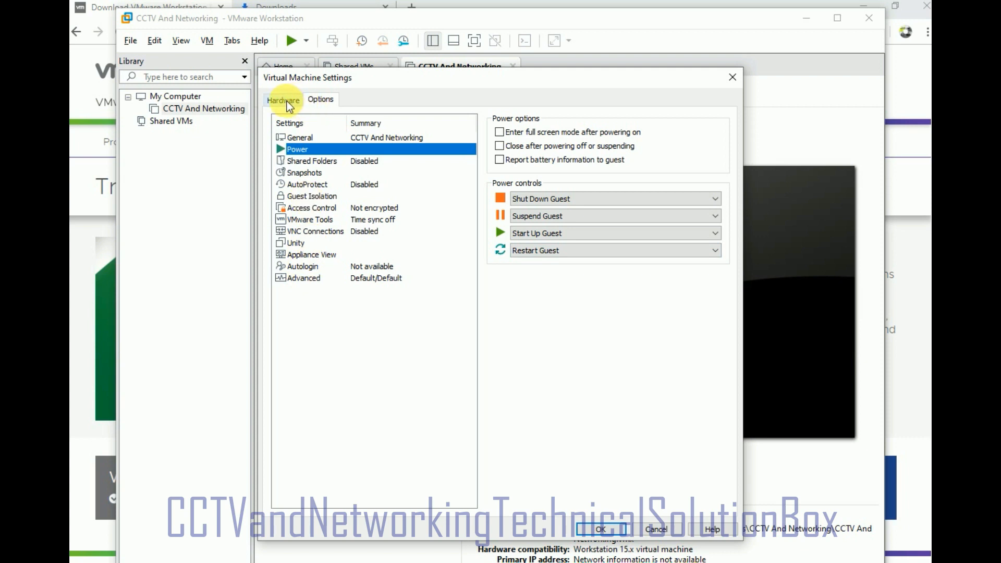
left_click(709, 201)
left_click(709, 201)
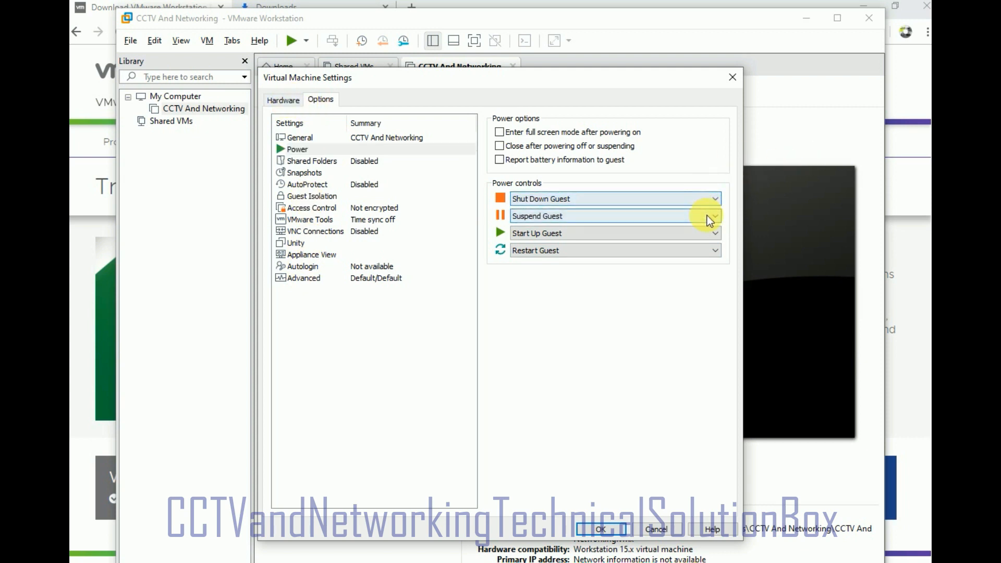
left_click(710, 221)
left_click(710, 221)
Step: Examine the shared folders, AutoProtect, guest isolation, access control, VNC, advanced, autologin and appliance view options
left_click(308, 161)
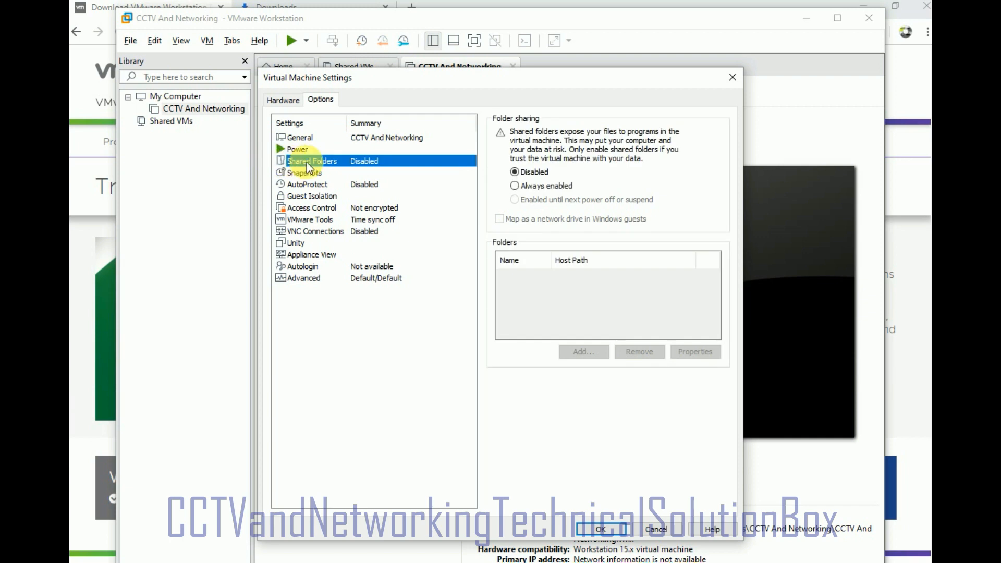
left_click(307, 184)
left_click(311, 197)
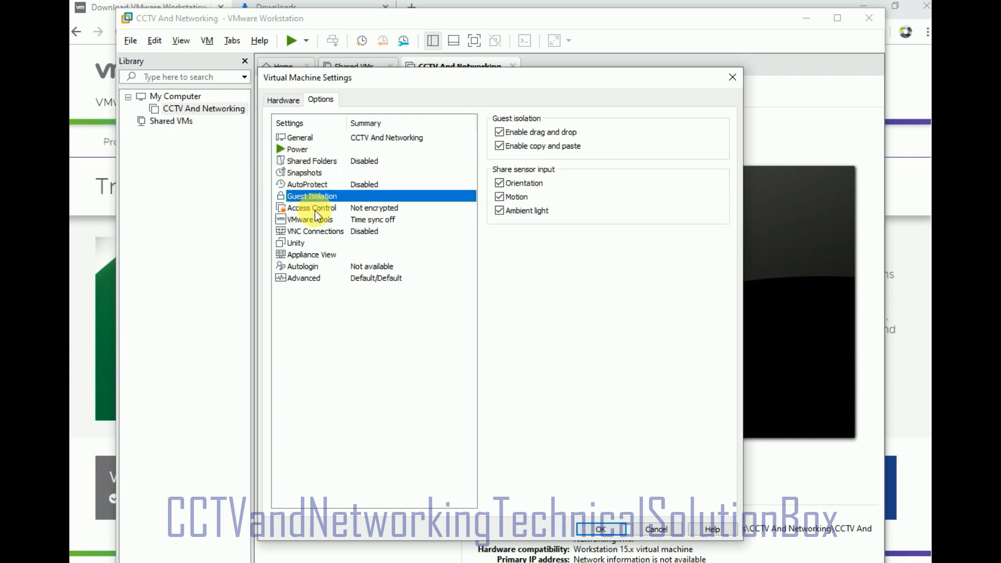
left_click(315, 208)
left_click(319, 231)
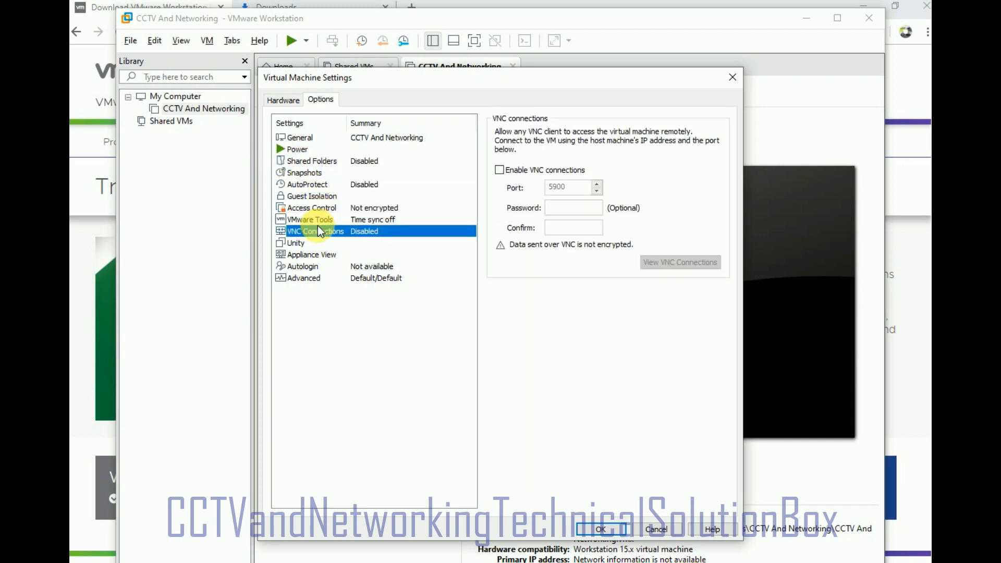
left_click(308, 278)
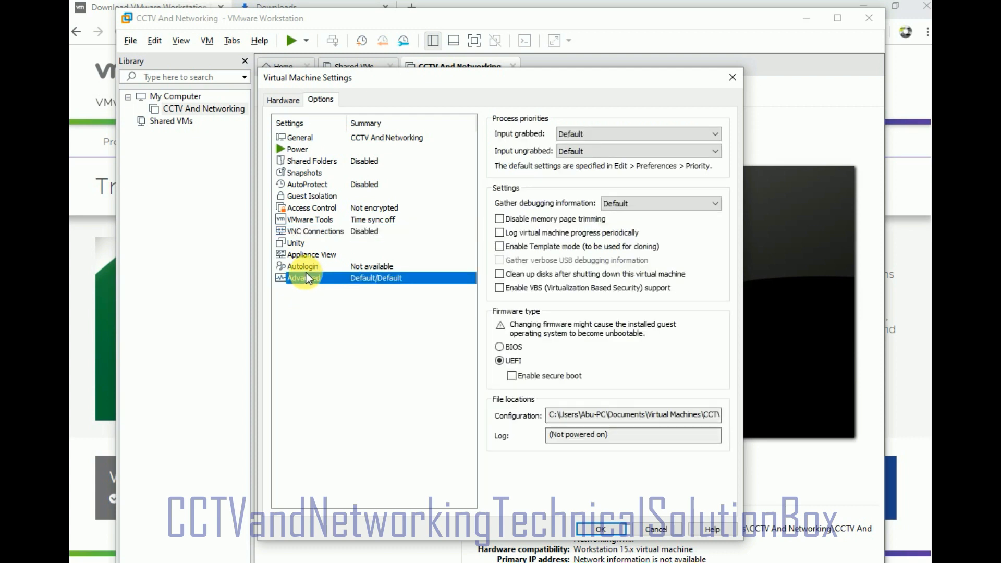
left_click(308, 266)
left_click(311, 255)
Step: Recheck the hardware and appliance view settings and close the virtual machine settings
left_click(293, 102)
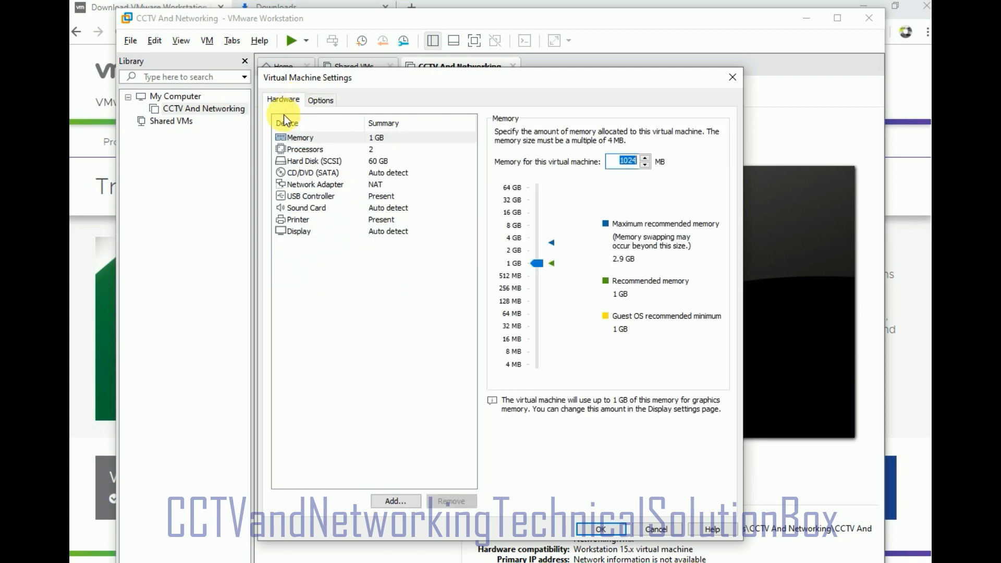
left_click(327, 102)
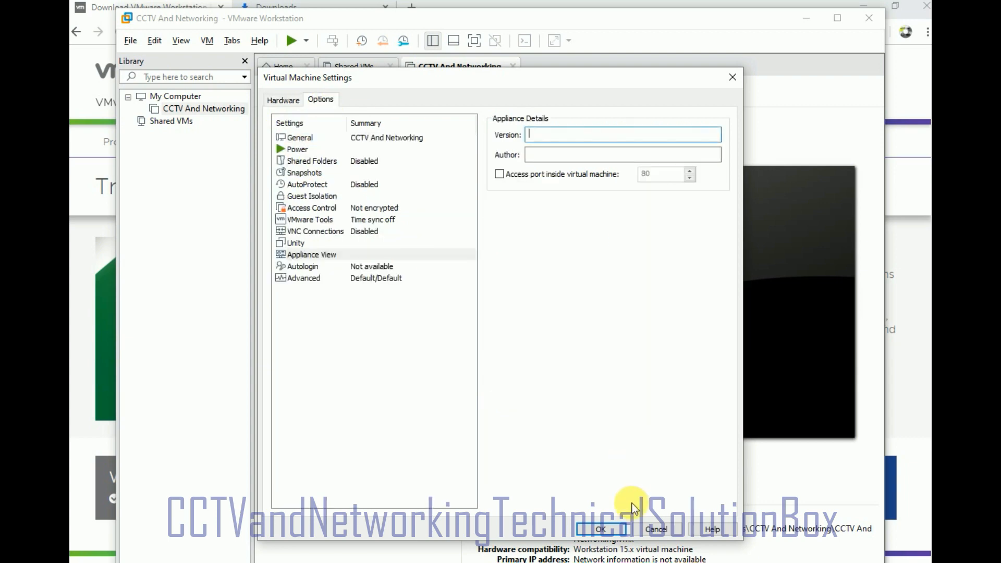
left_click(622, 528)
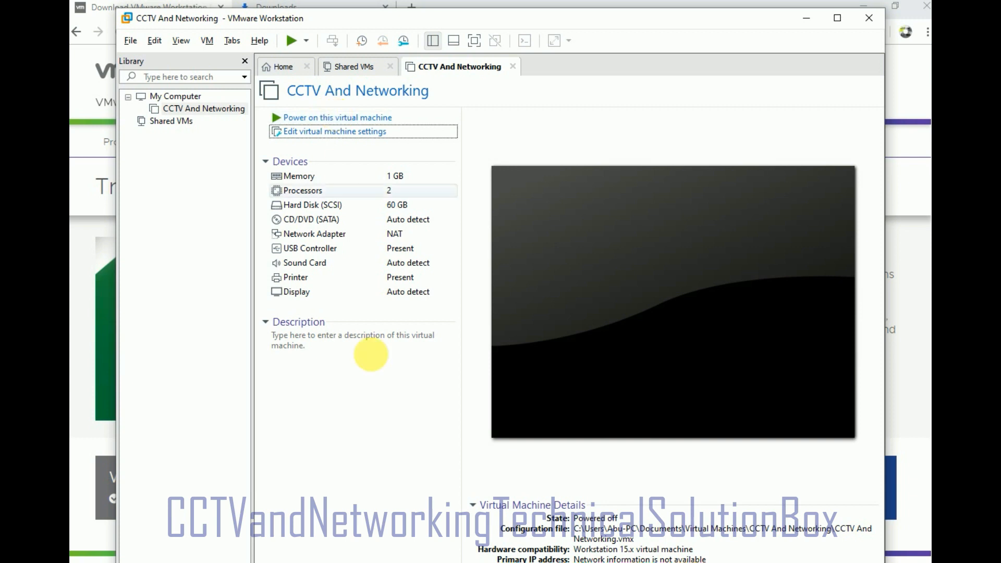
left_click(413, 553)
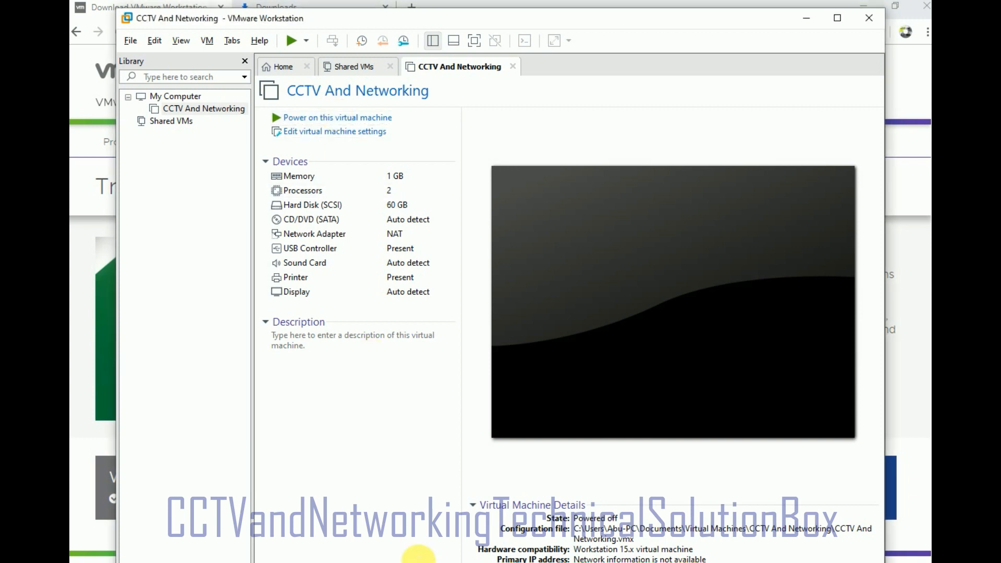